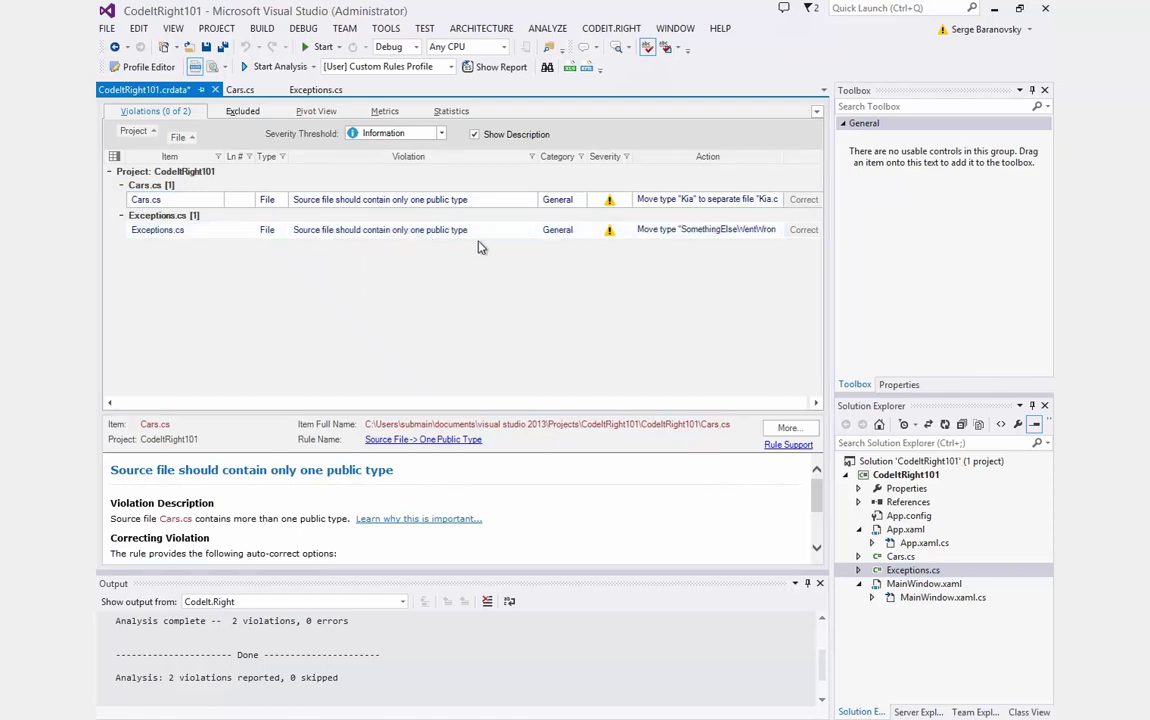
Look over the public classes in Cars.cs, and open the Source File -> One Public Type rule in the Profile Editor
left_click(240, 90)
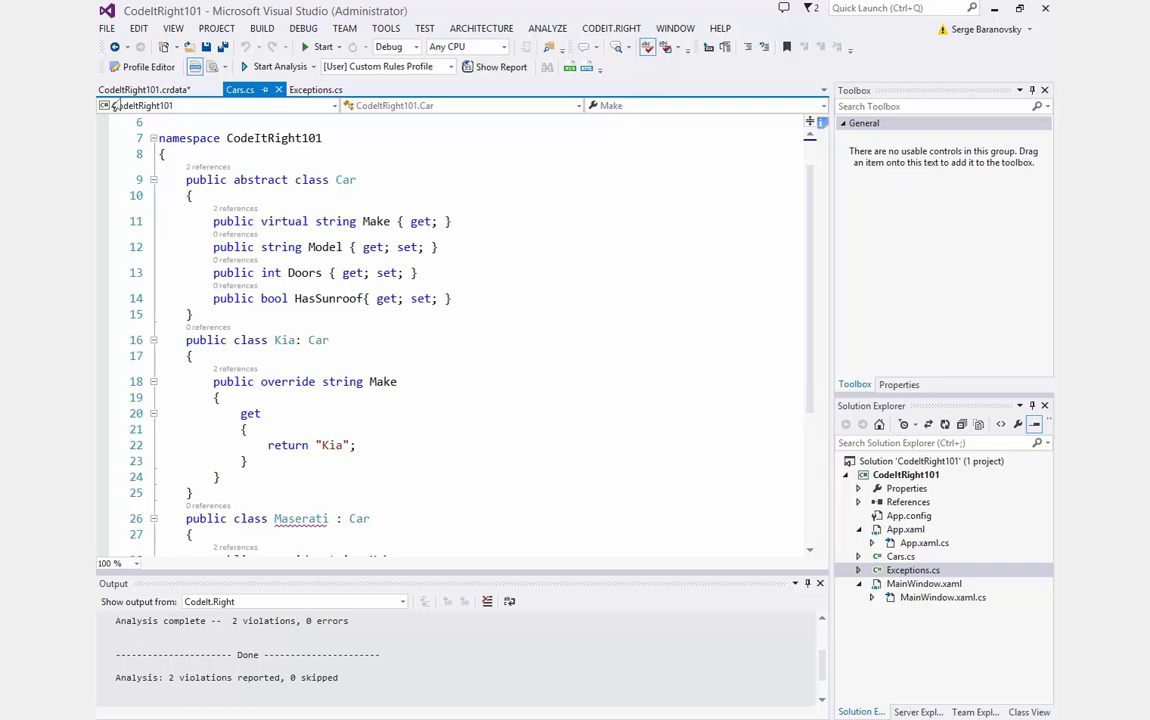
left_click(143, 90)
left_click(148, 67)
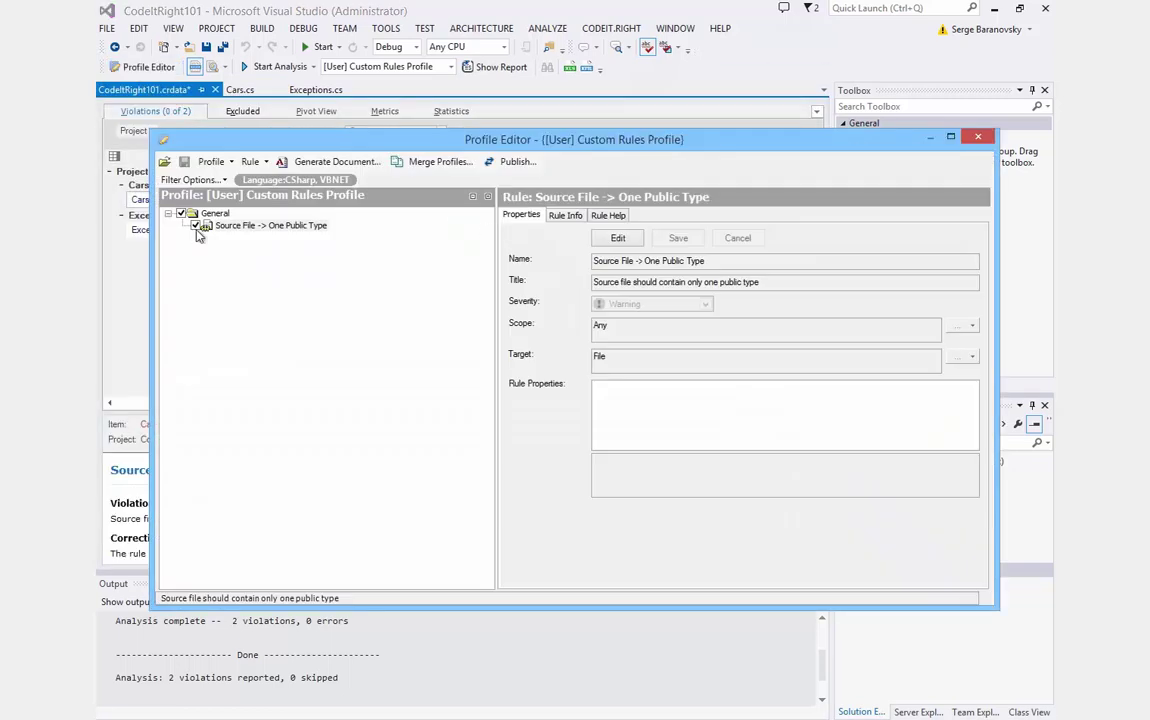
left_click(235, 227)
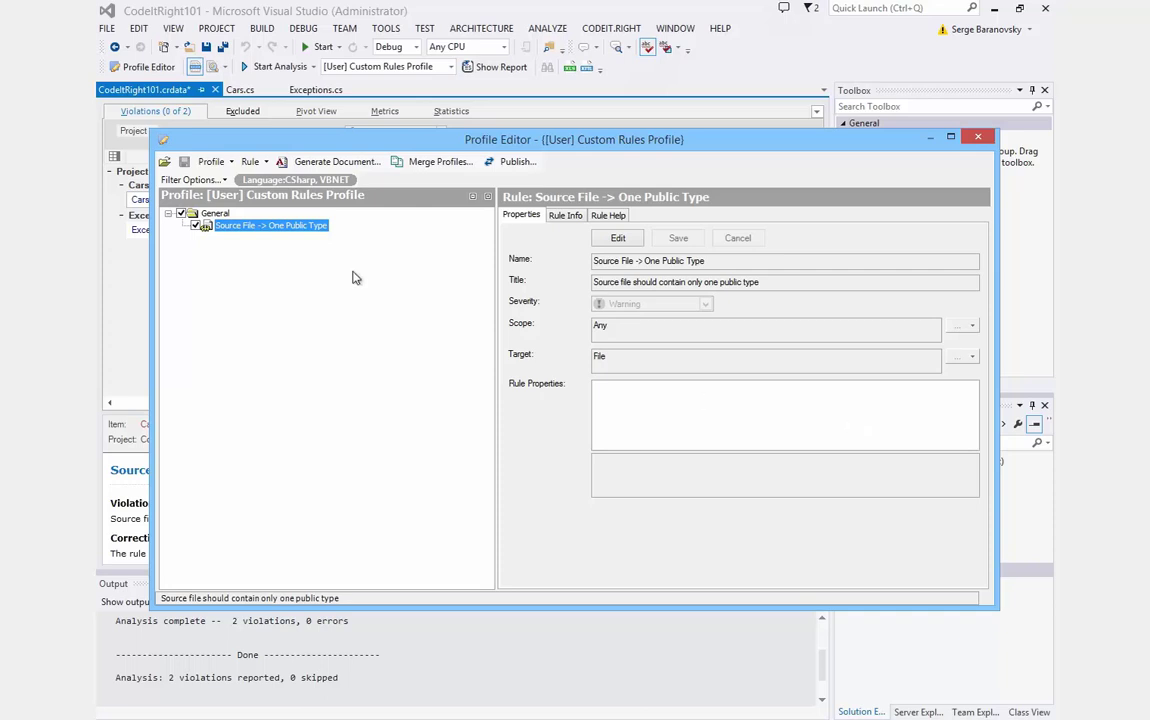
Search the rules for "source" and add "Source file should contain only one public type (Extended)" to the Custom Rules Profile
left_click(251, 161)
left_click(272, 179)
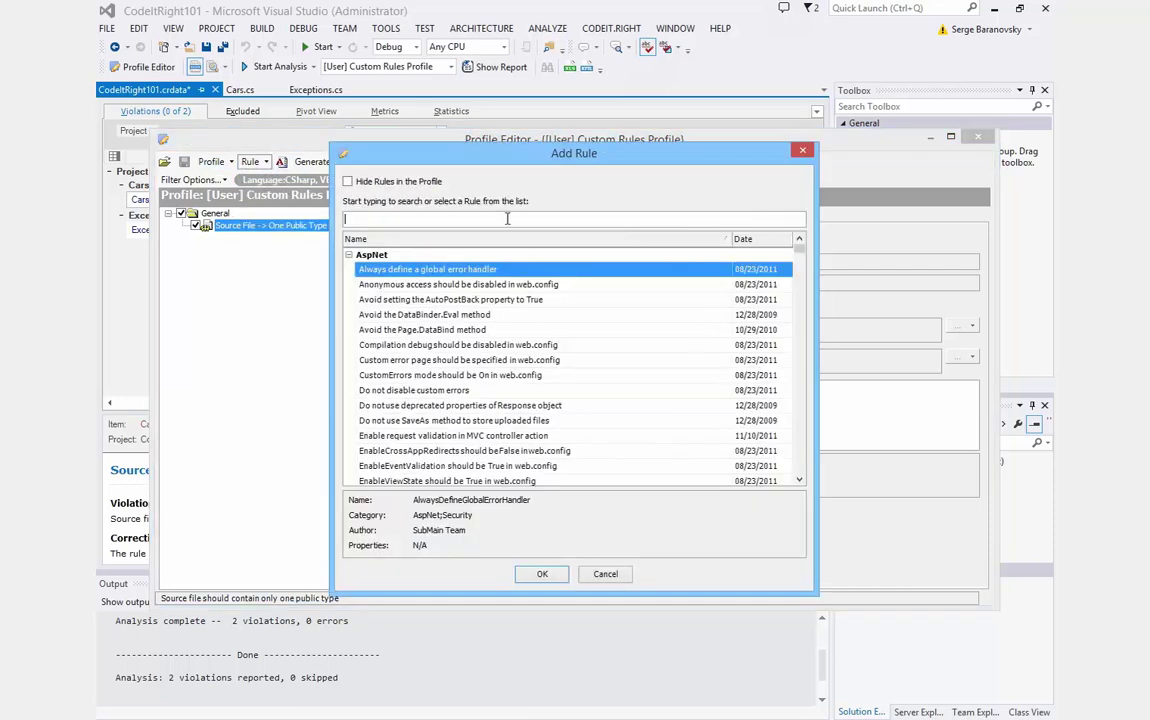
type("source")
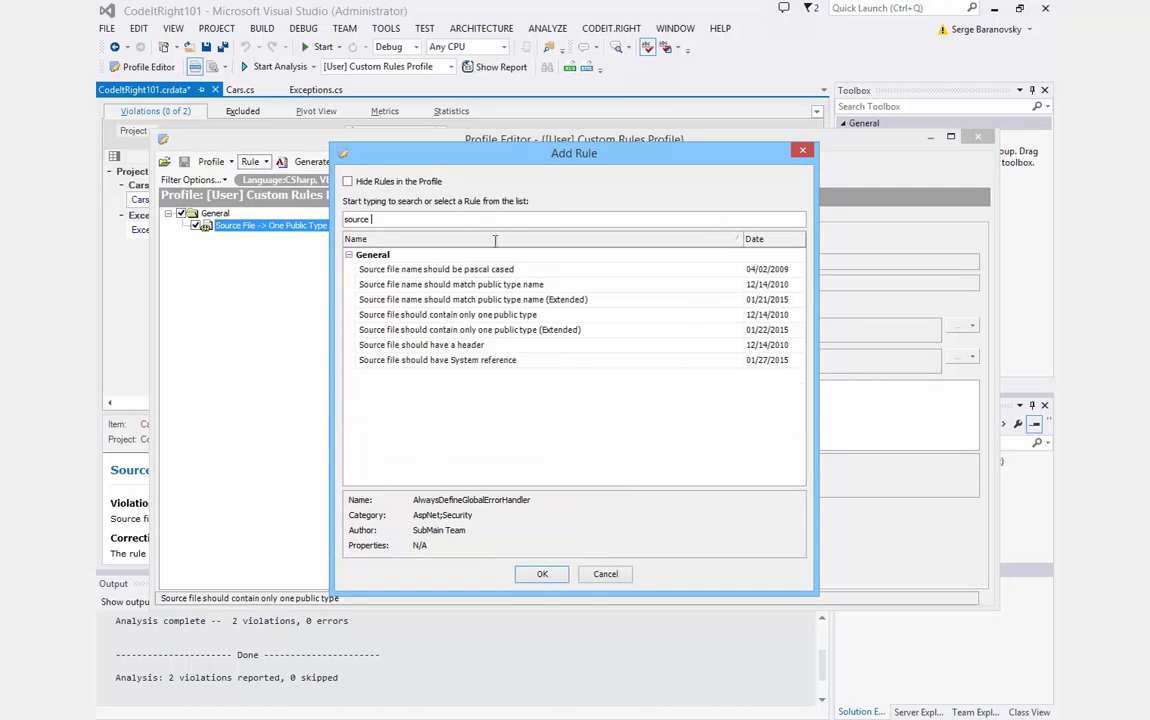
left_click(558, 333)
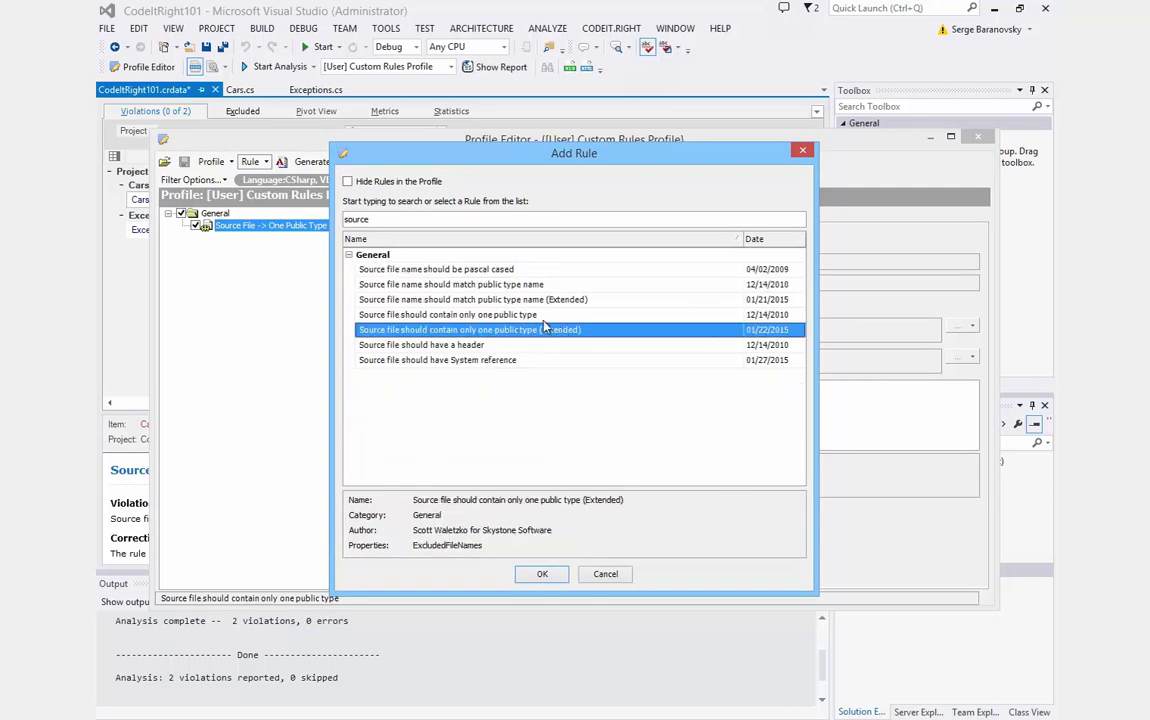
left_click(541, 575)
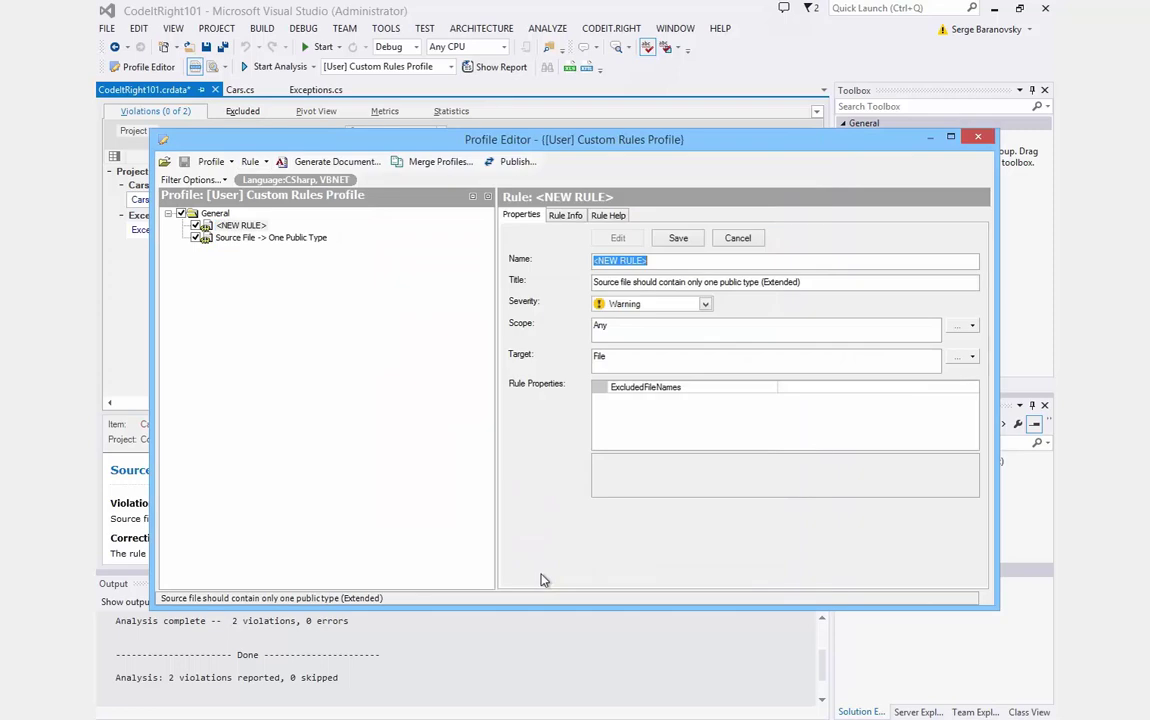
Name the new rule "Source File -> One Public Type (EX)", set ExcludedFileNames to "Exceptions, Delegate" and save it
type("Source File -> One Public Type")
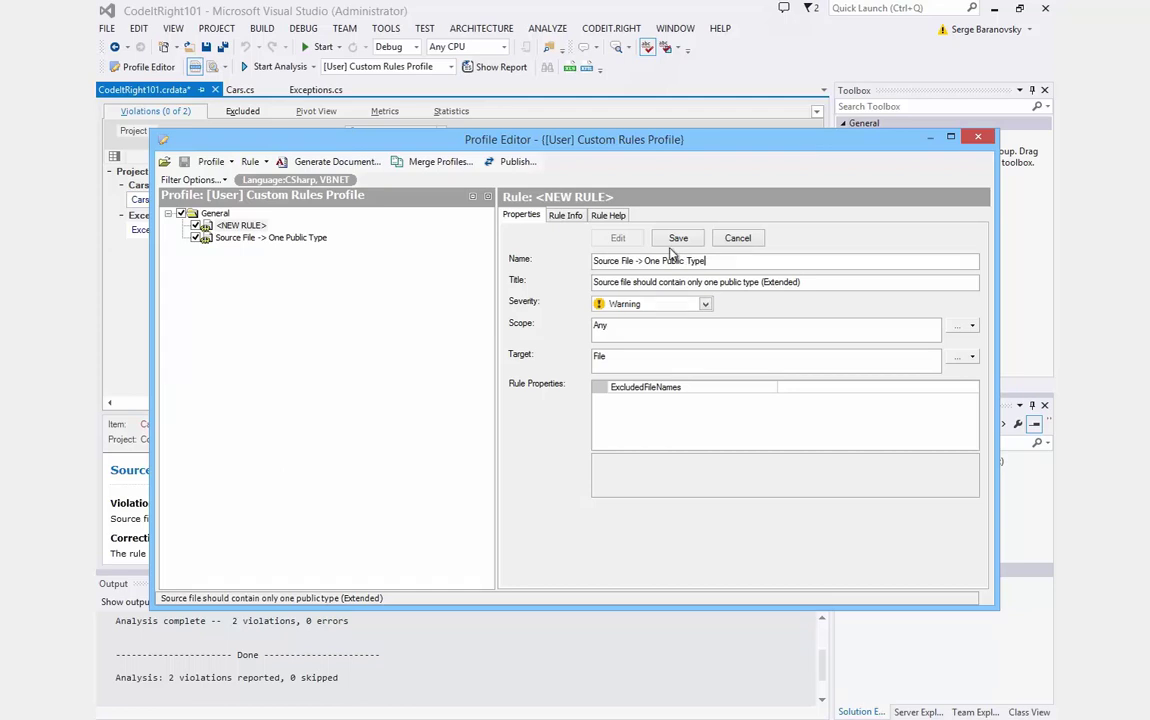
type(" (EX")
left_click(805, 388)
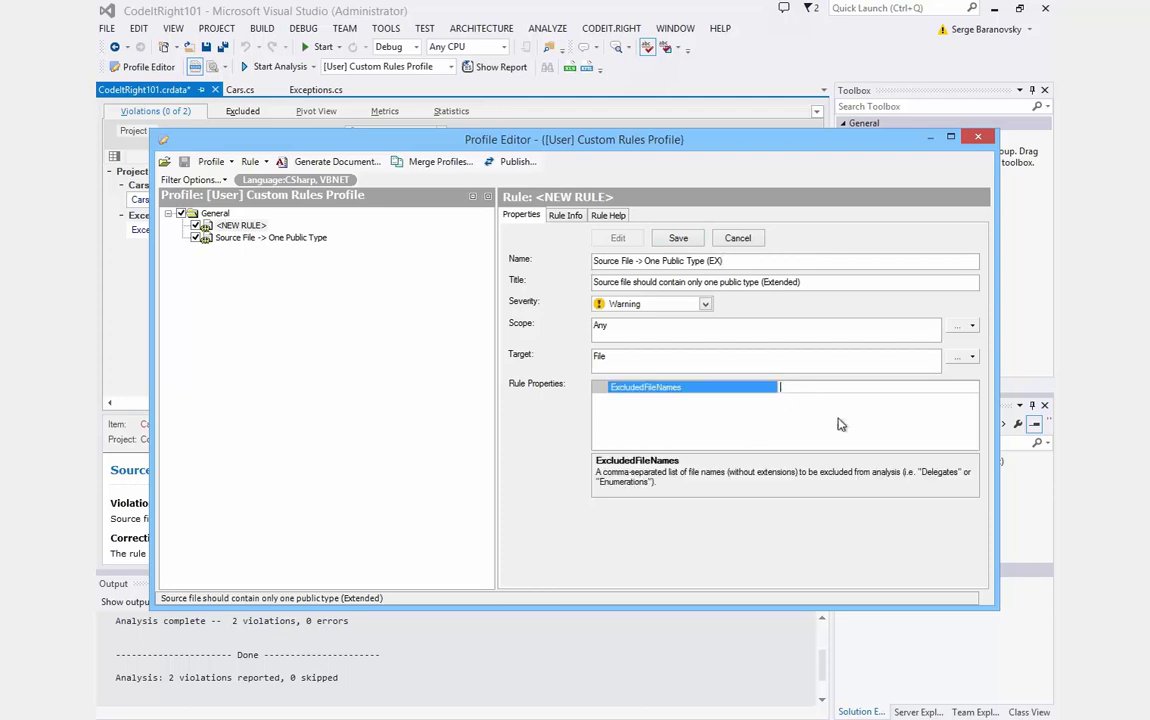
type("Exceptions, Delegate")
left_click(678, 238)
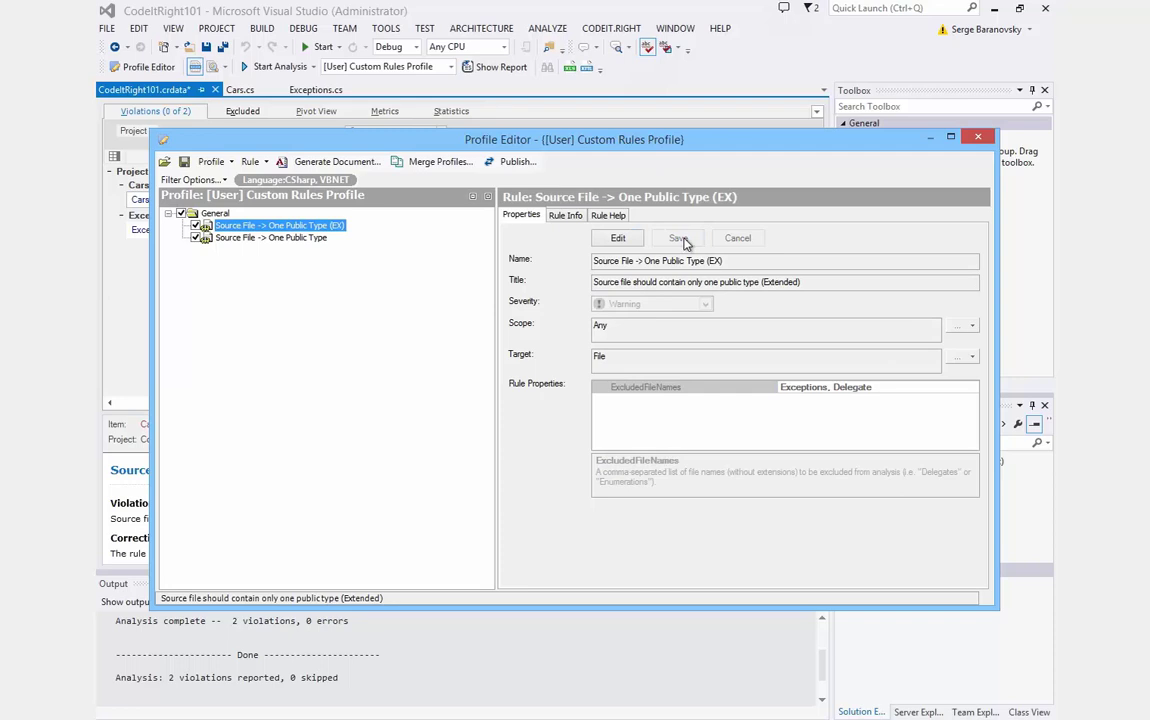
Take the original Source File -> One Public Type rule out of the profile and rerun the analysis to inspect the Cars.cs violation
left_click(208, 239)
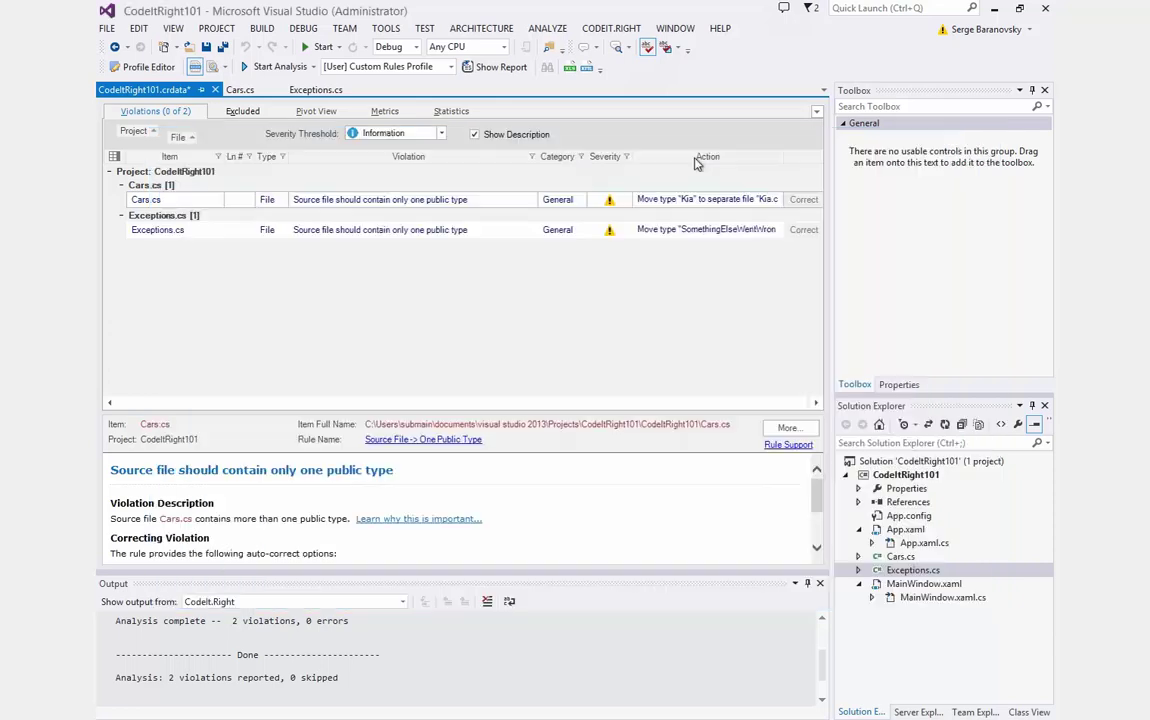
left_click(977, 136)
left_click(276, 67)
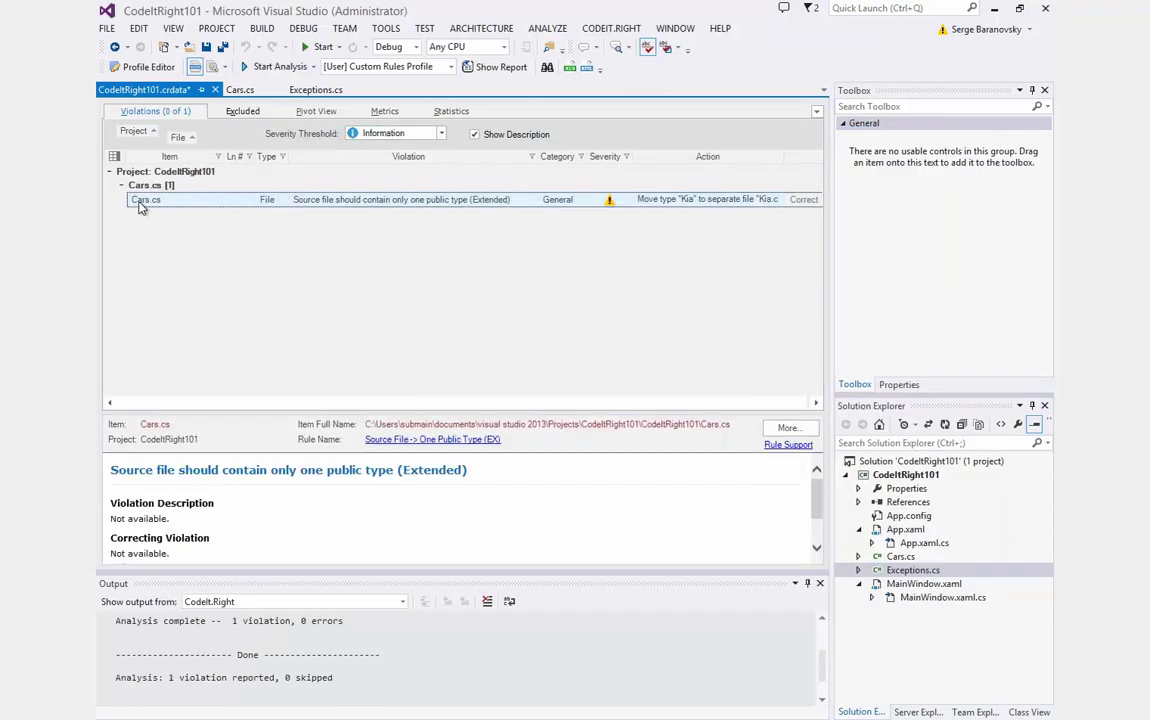
left_click(345, 200)
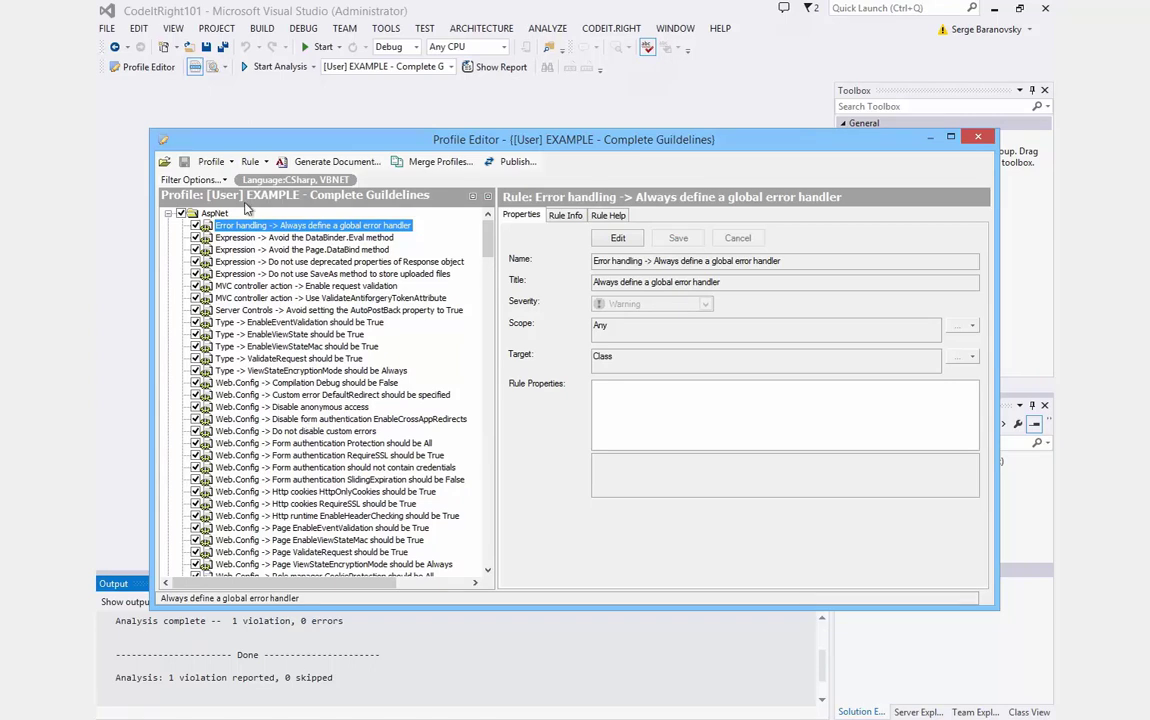
Read the full description of the EXAMPLE - Daily Code Review profile and open it in the Profile Editor
left_click(205, 161)
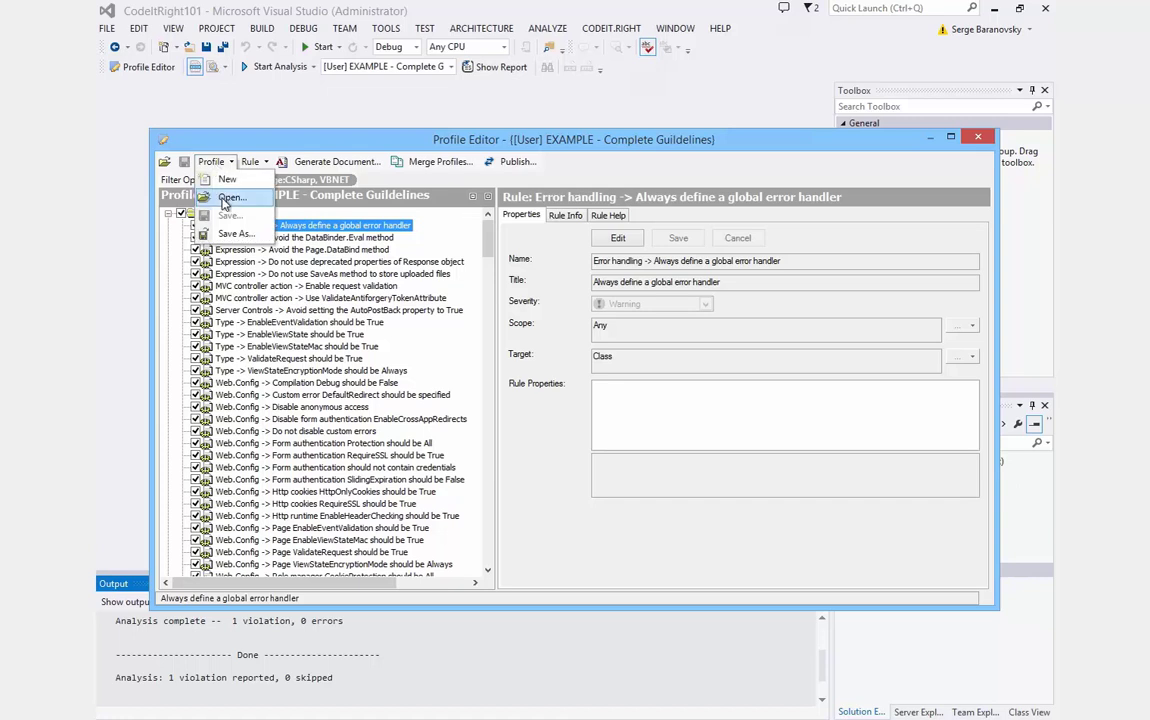
left_click(230, 197)
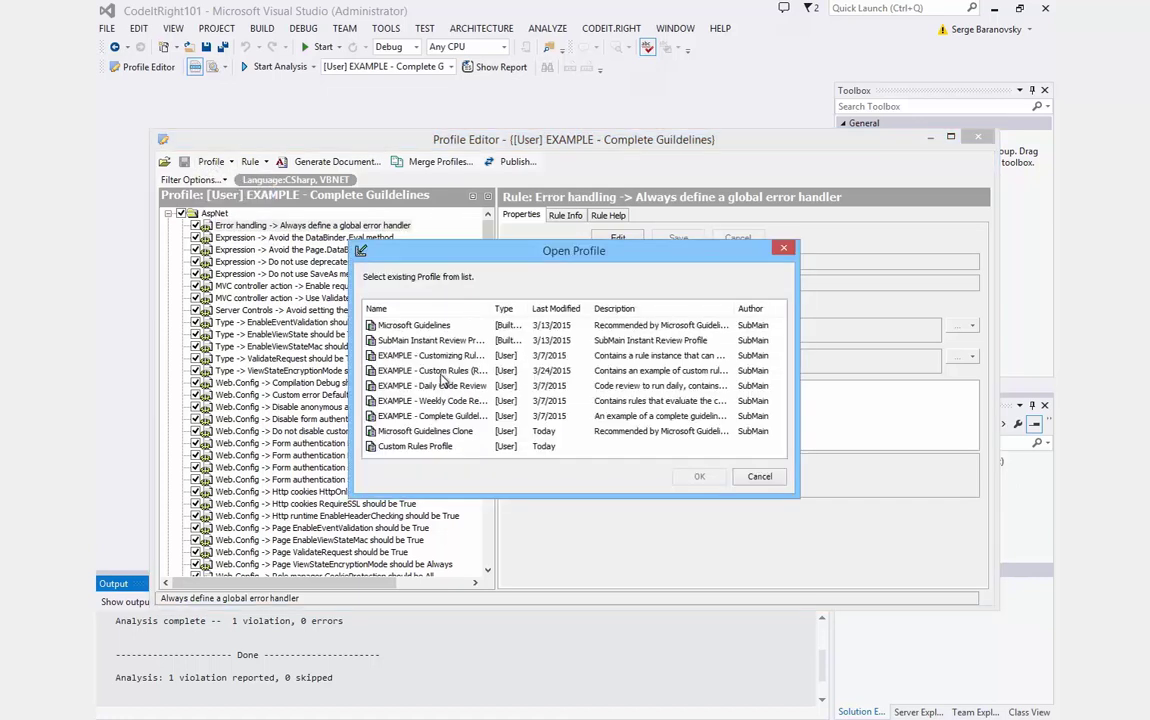
left_click(447, 388)
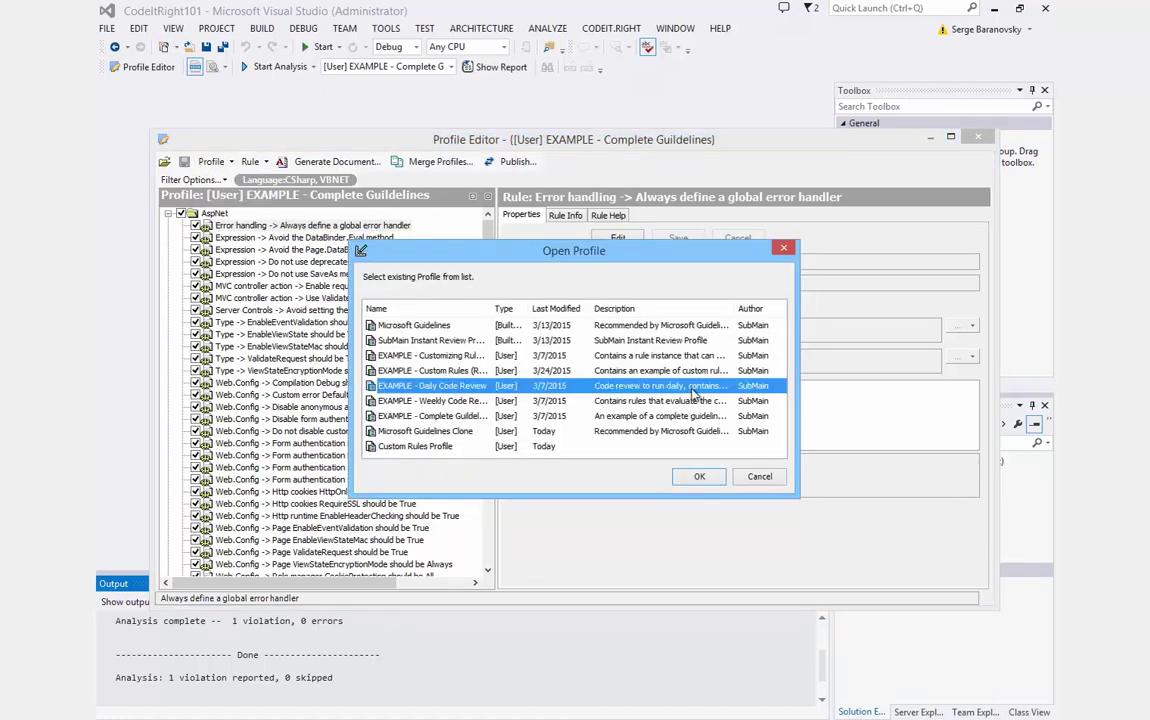
double_click(733, 308)
left_click_drag(578, 455, 695, 463)
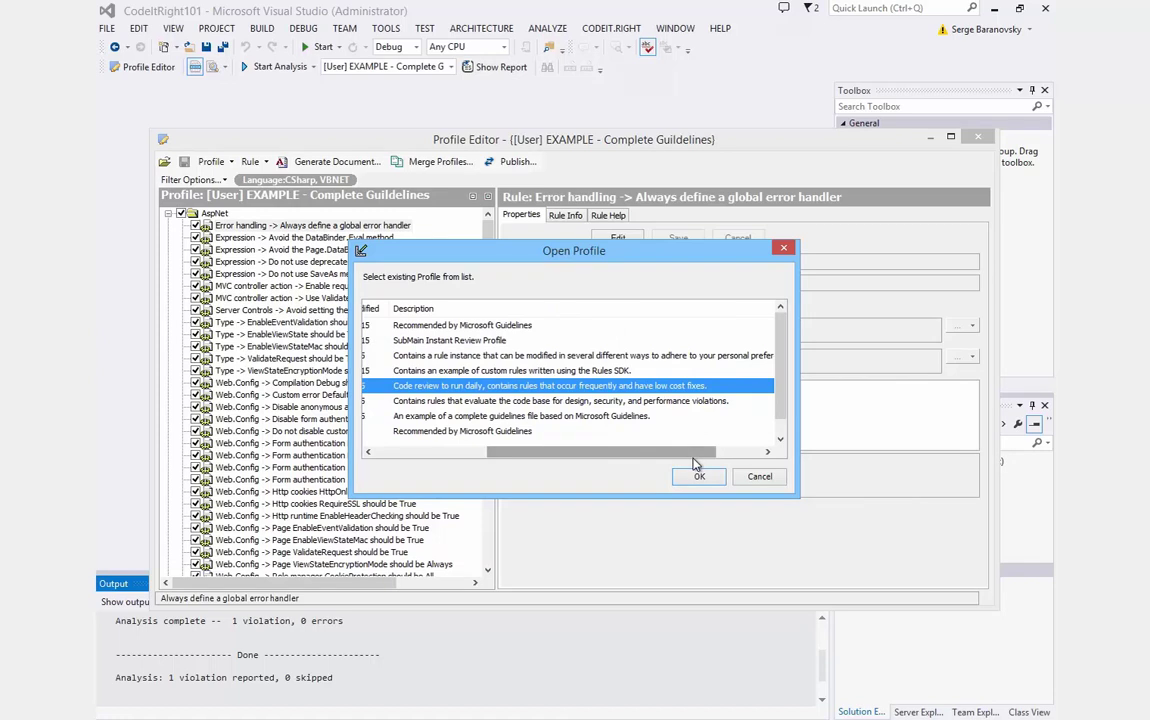
left_click(699, 476)
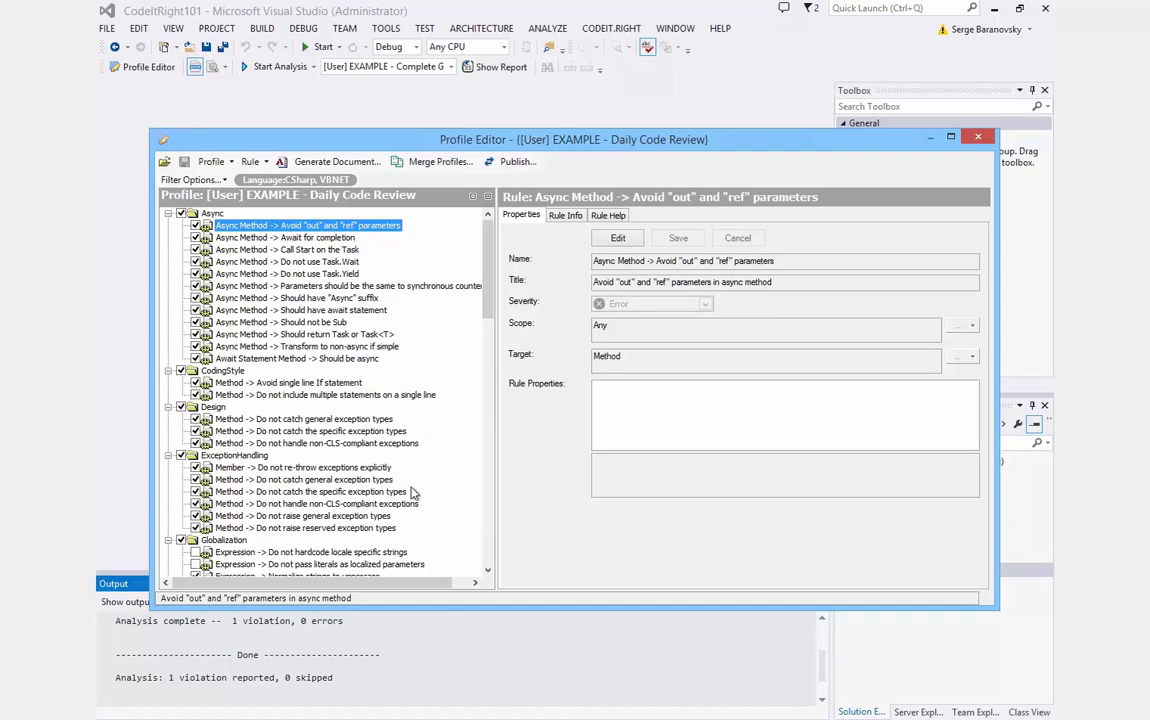
Read the full description of the EXAMPLE - Weekly Code Review profile, open it and look through its rules
left_click(210, 162)
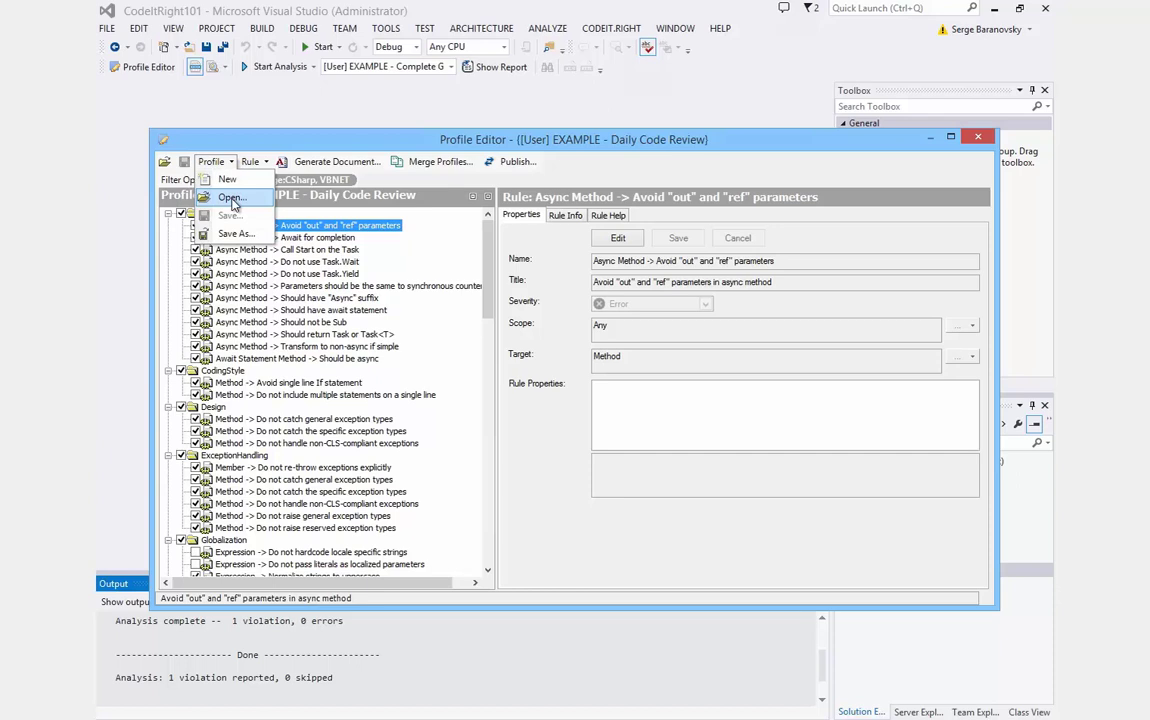
left_click(229, 198)
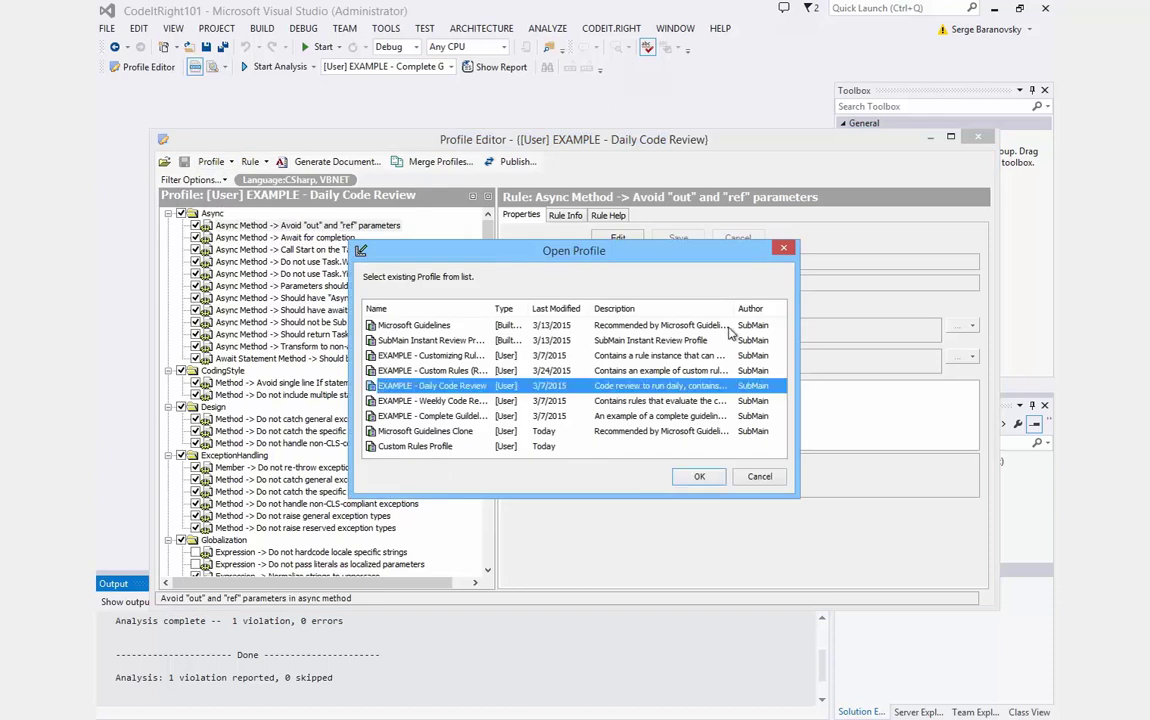
key("Down")
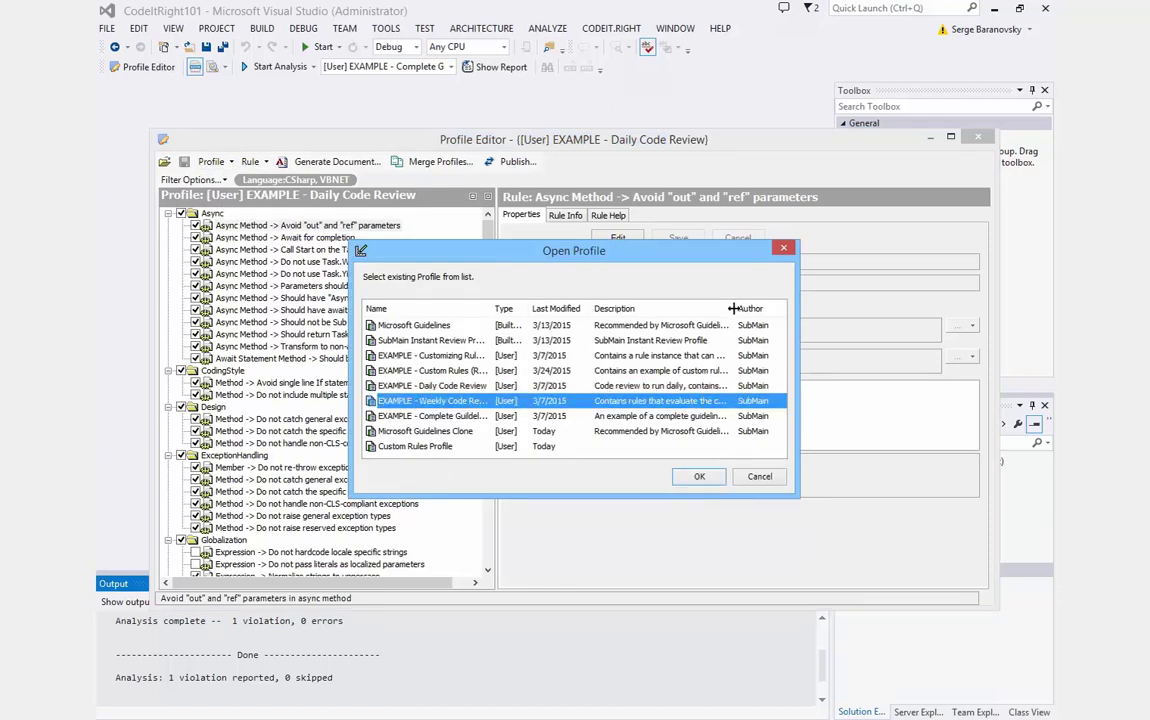
double_click(737, 308)
left_click_drag(587, 453, 760, 458)
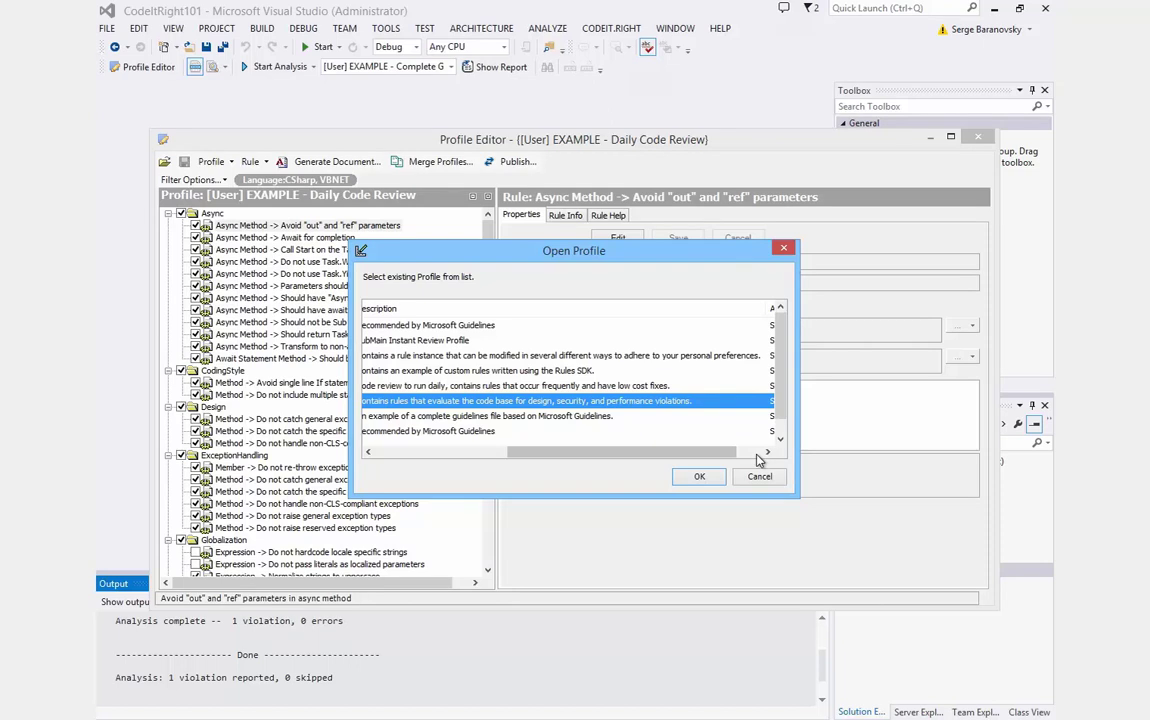
double_click(693, 403)
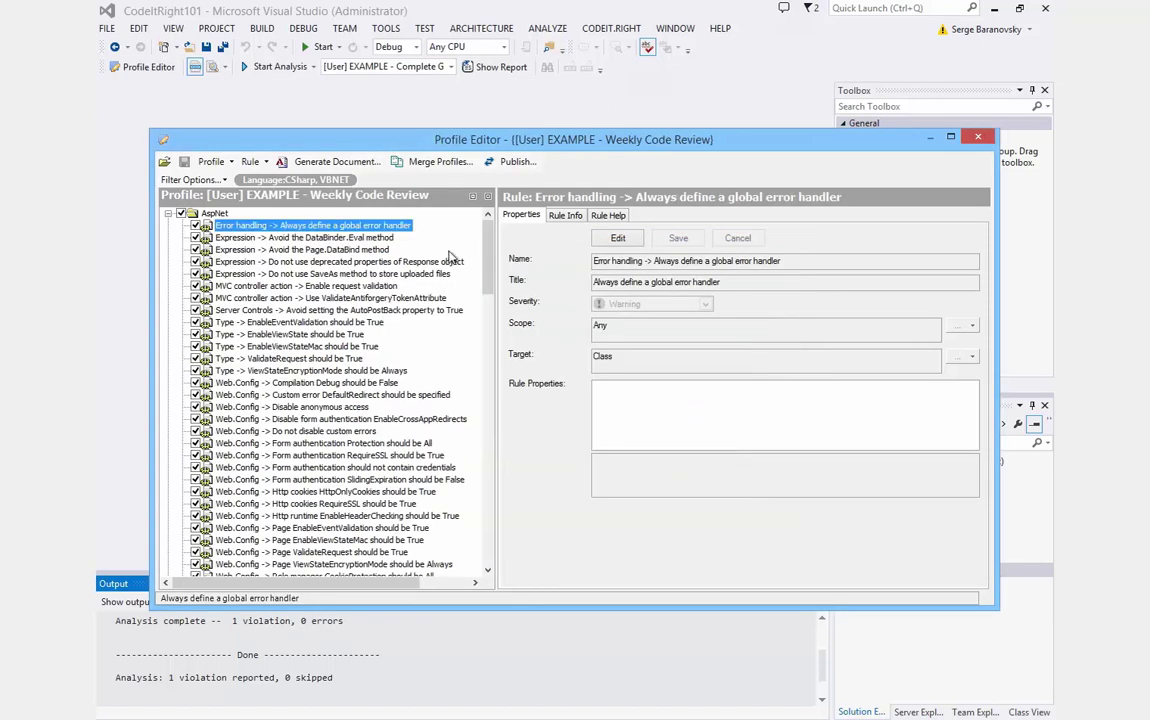
left_click_drag(487, 258, 490, 362)
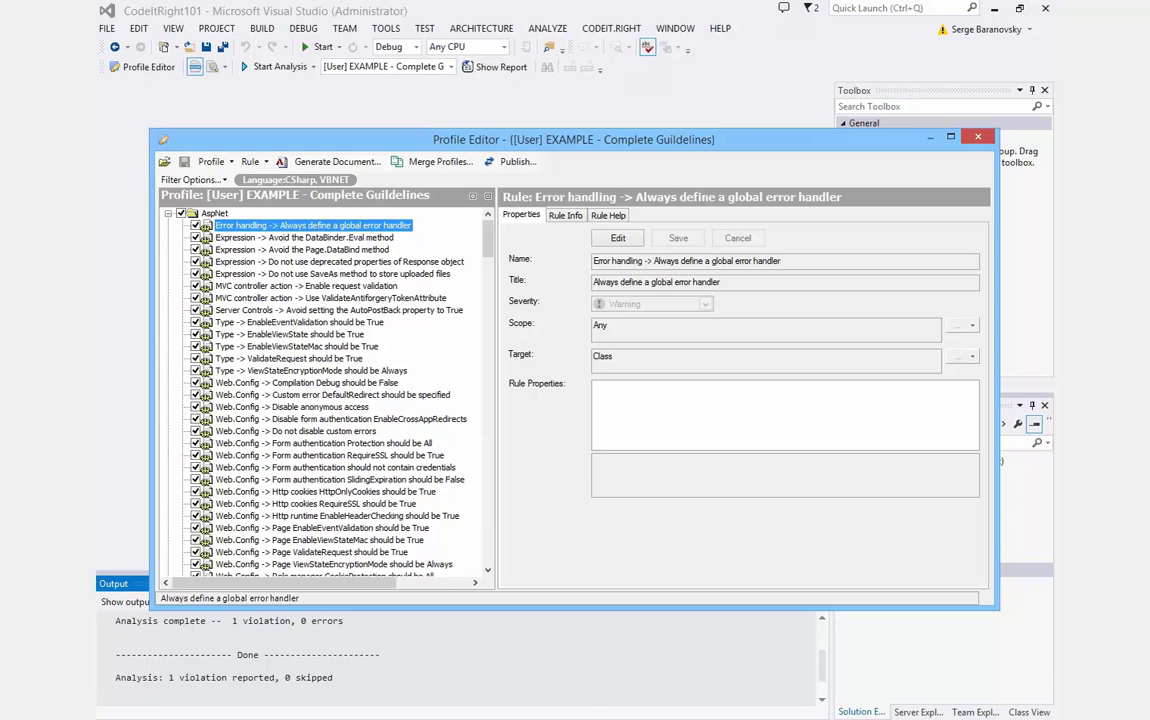
Compare EXAMPLE - Complete Guildelines with EXAMPLE - Daily Code Review, merge all differing rules into the Daily Code Review profile and save it
left_click(434, 162)
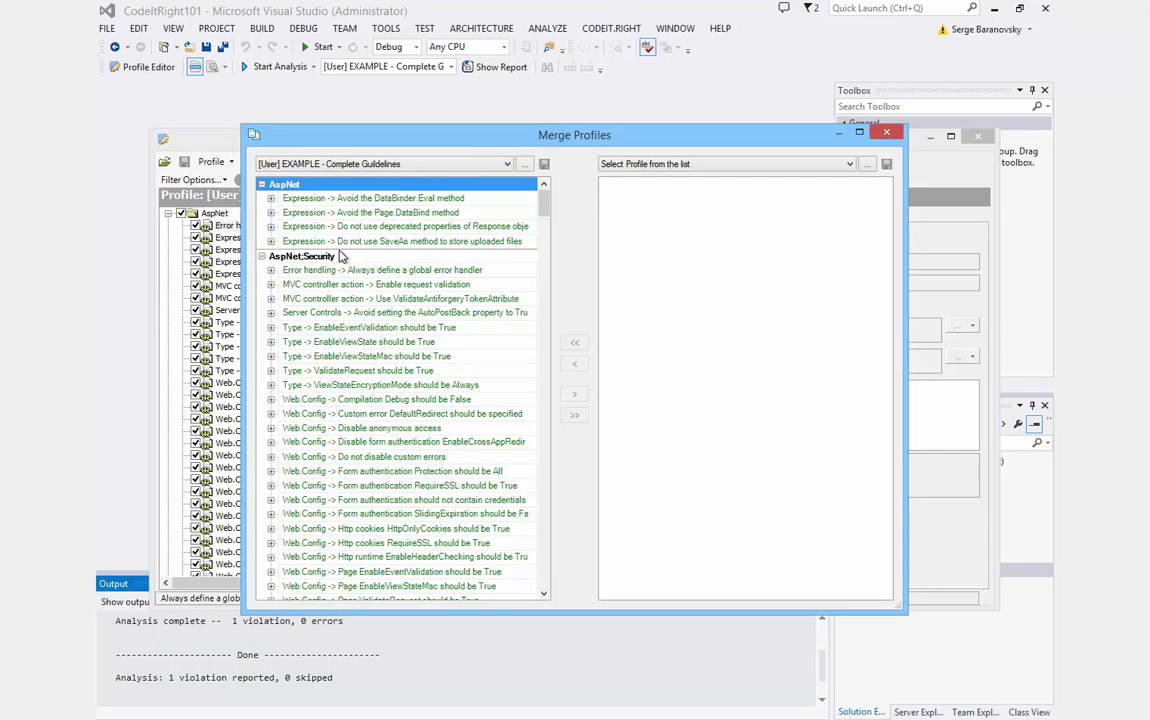
left_click(706, 165)
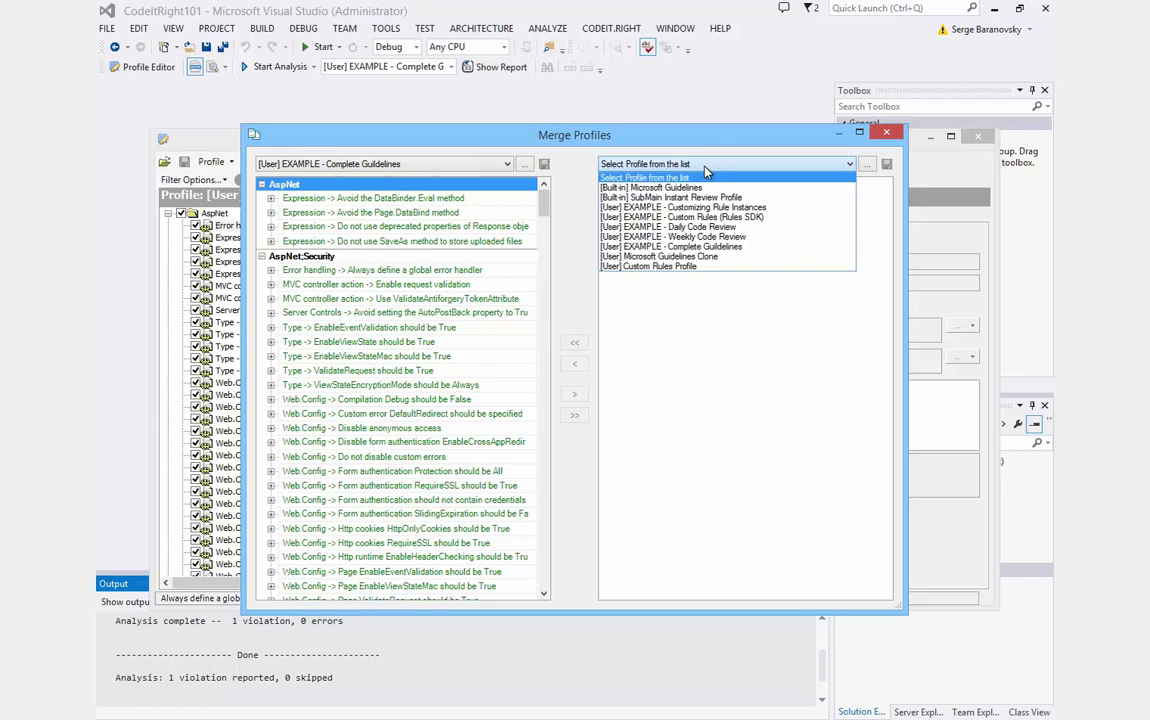
left_click(706, 227)
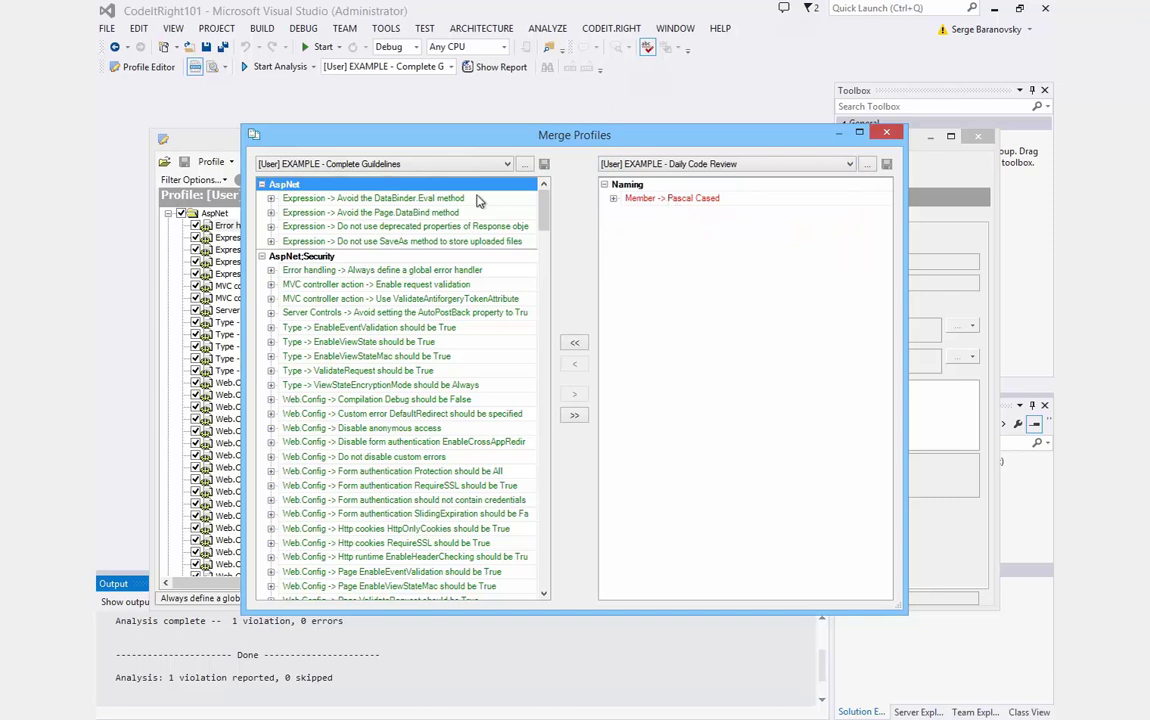
left_click(615, 200)
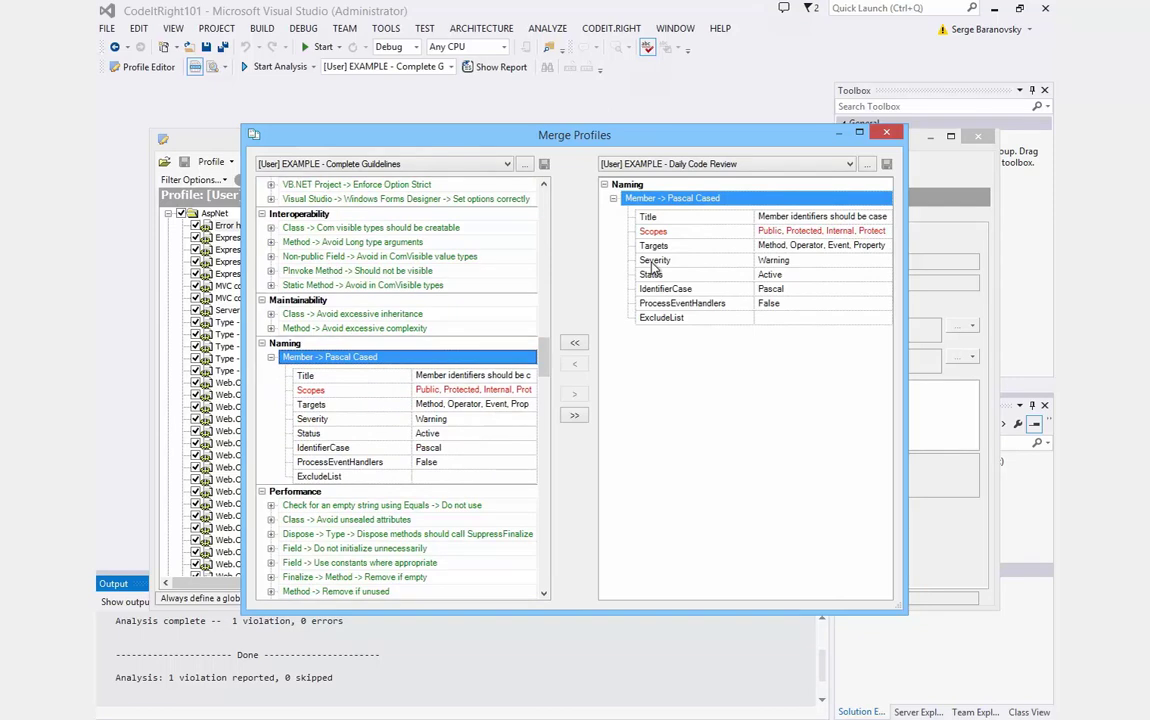
left_click(575, 416)
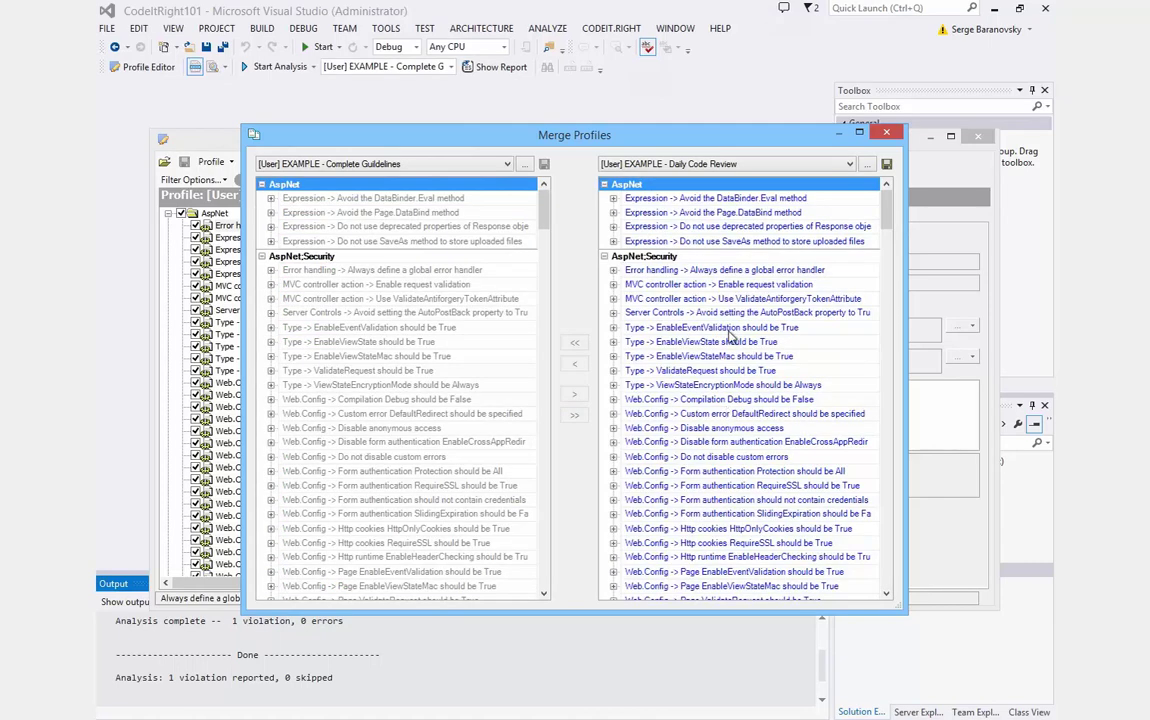
left_click(886, 165)
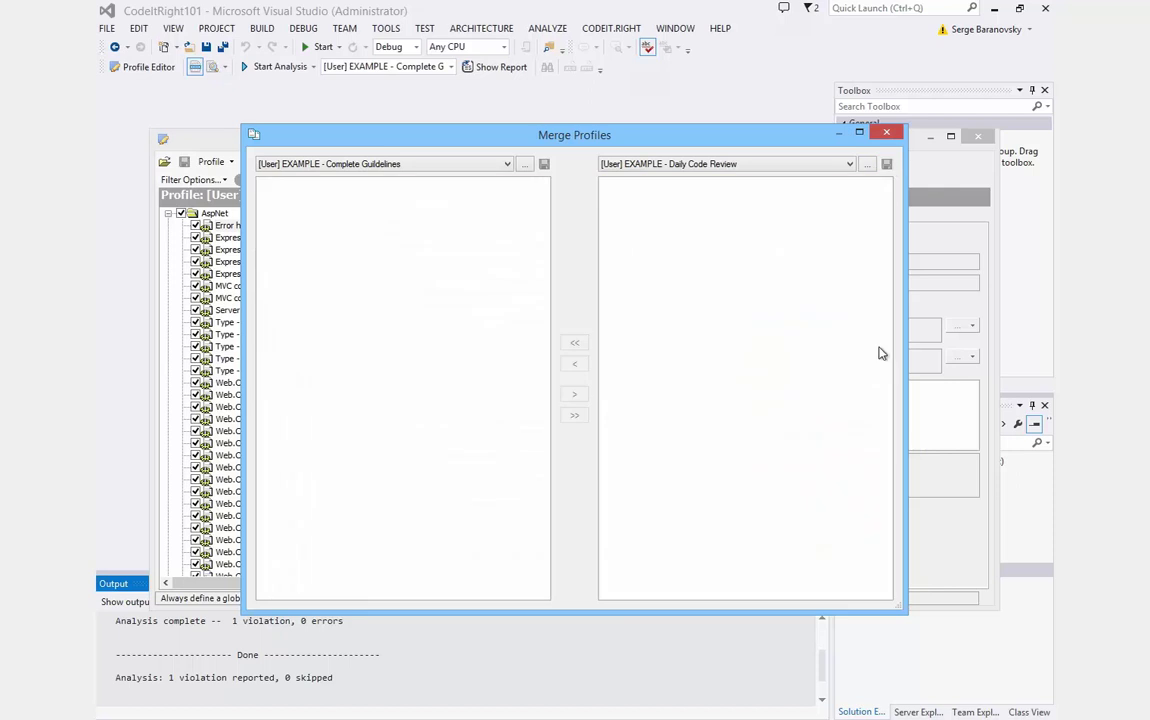